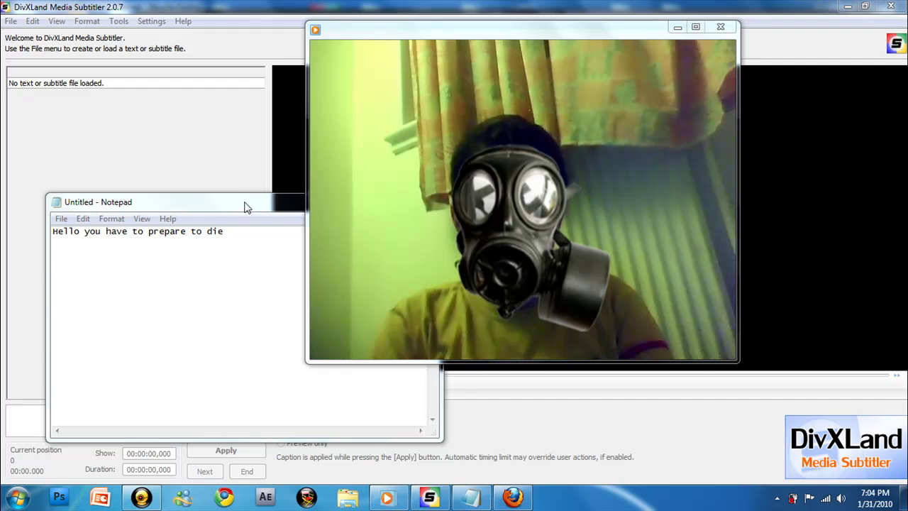
# - Play the 'Dumb mask guy' clip in Windows Media Player as a preview
pyautogui.moveTo(517, 82)
pyautogui.moveTo(446, 139)
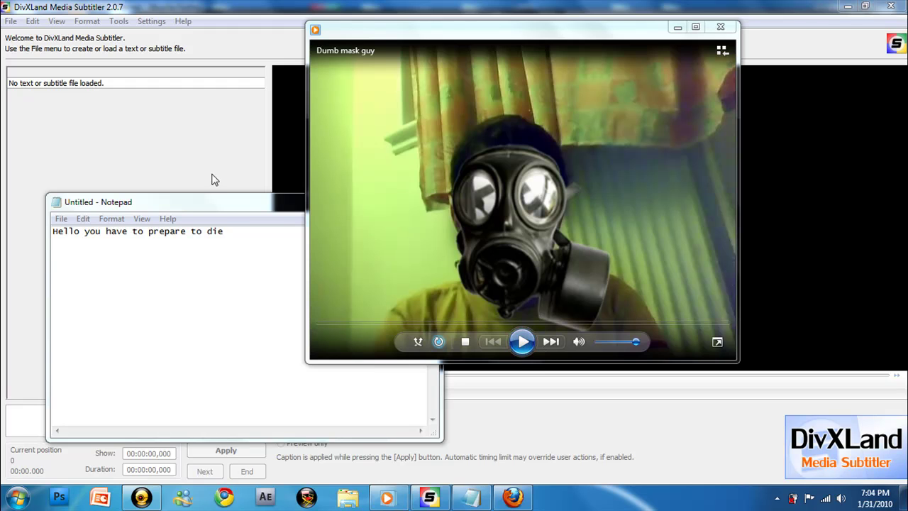
pyautogui.click(525, 342)
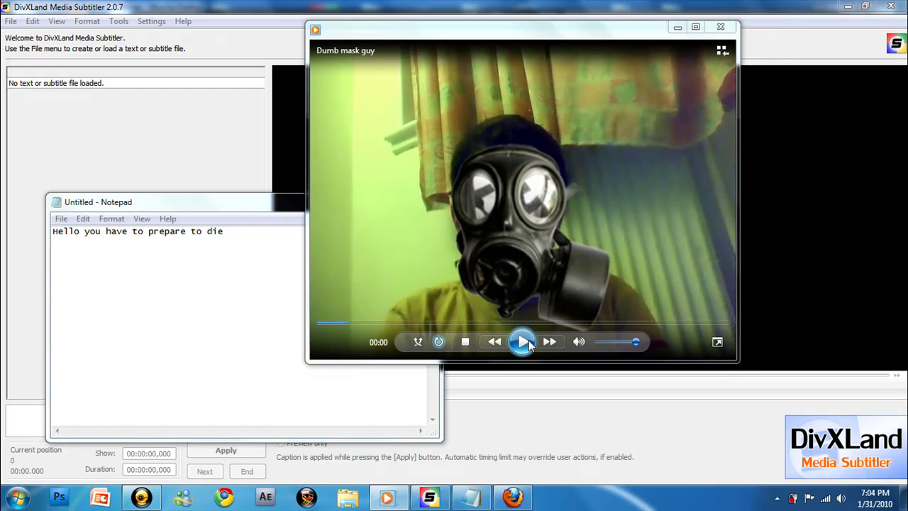
# - Save the Notepad line as 'Dumb mask guy.txt', a Text Document on the Desktop
pyautogui.click(187, 231)
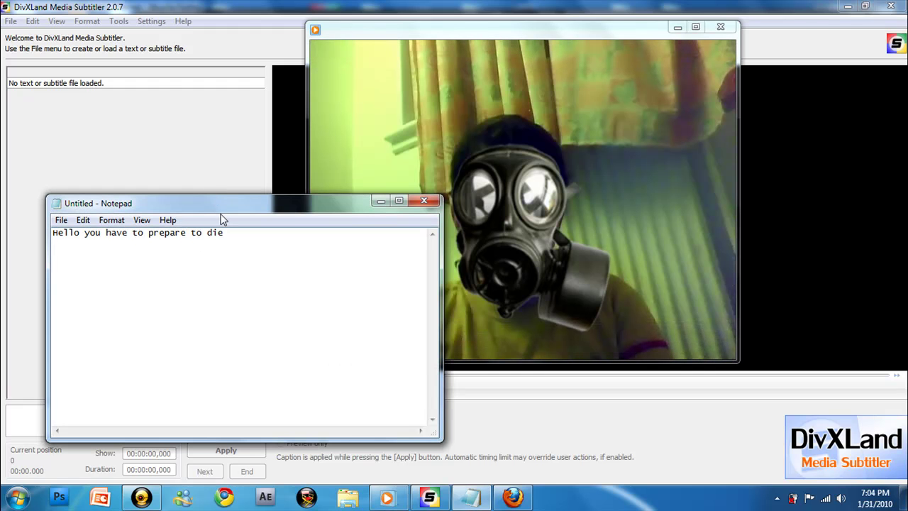
pyautogui.click(62, 220)
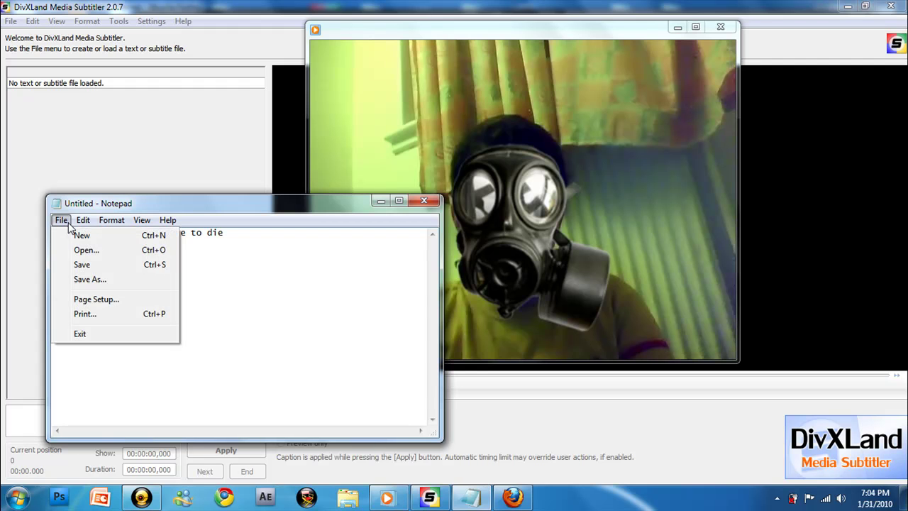
pyautogui.click(100, 282)
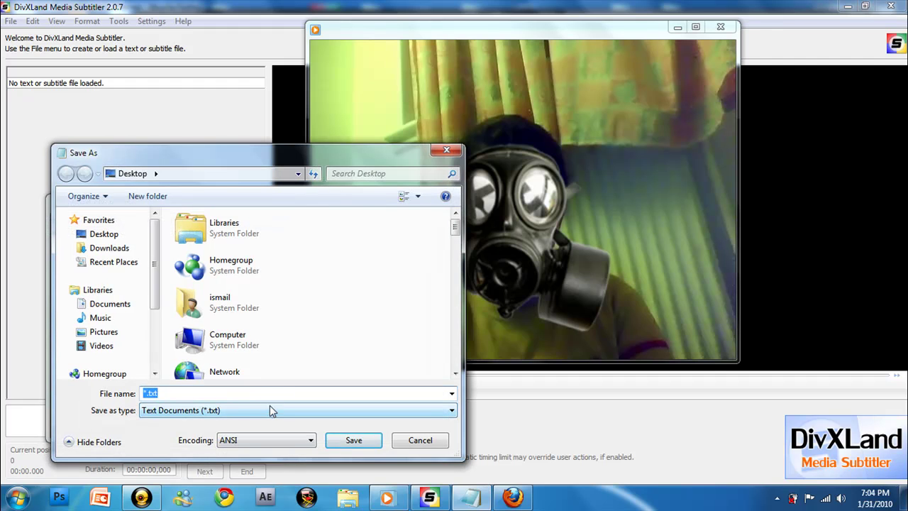
pyautogui.write('dumb mas')
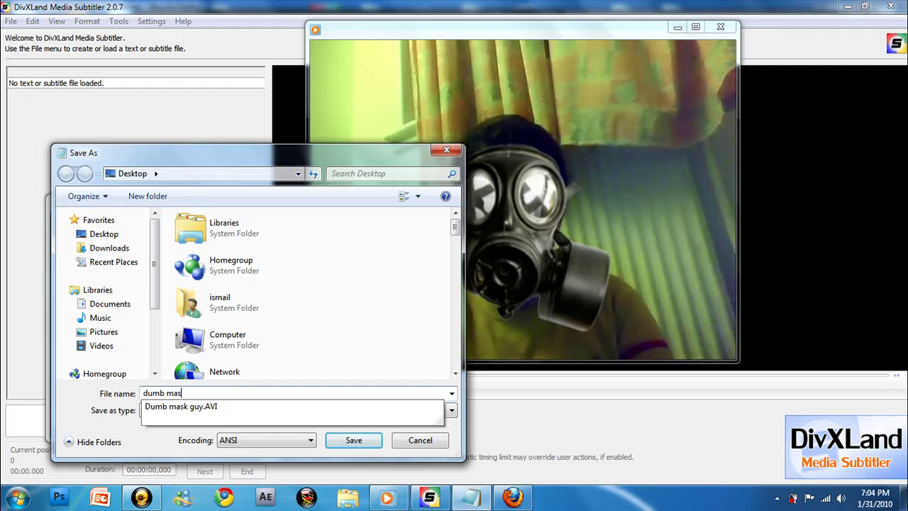
pyautogui.click(259, 405)
pyautogui.click(259, 408)
pyautogui.click(256, 394)
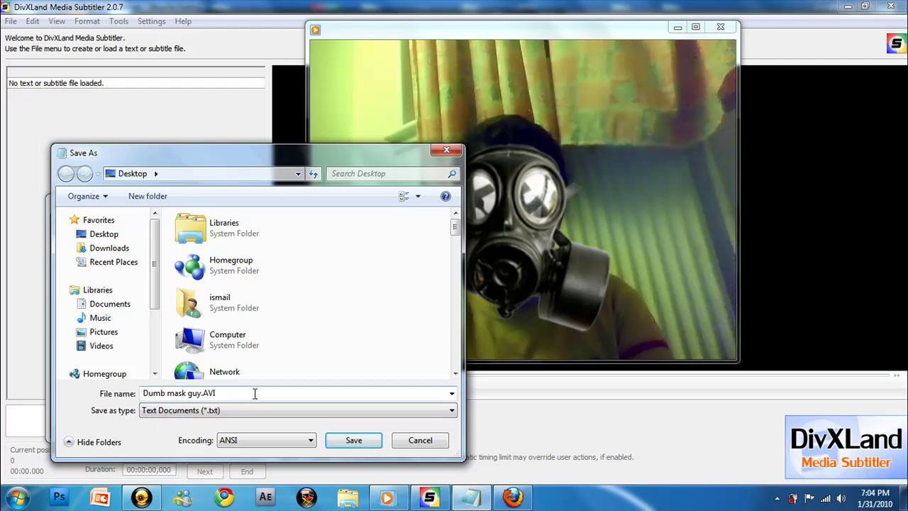
pyautogui.press('BackSpace')
pyautogui.press('BackSpace')
pyautogui.press('BackSpace')
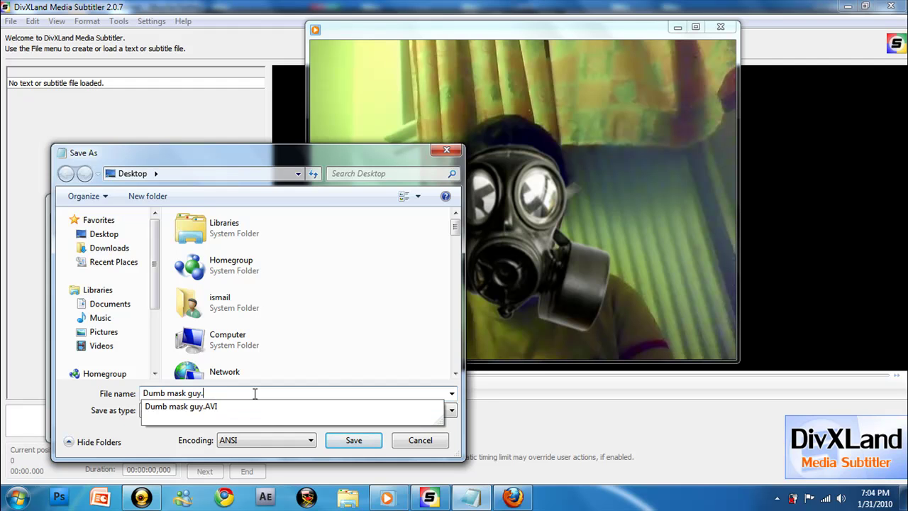
pyautogui.write('txt')
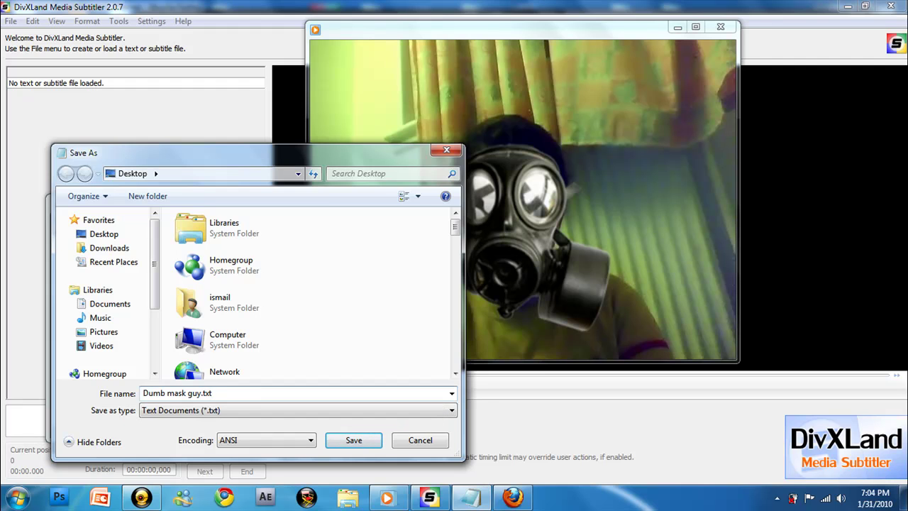
pyautogui.press('Return')
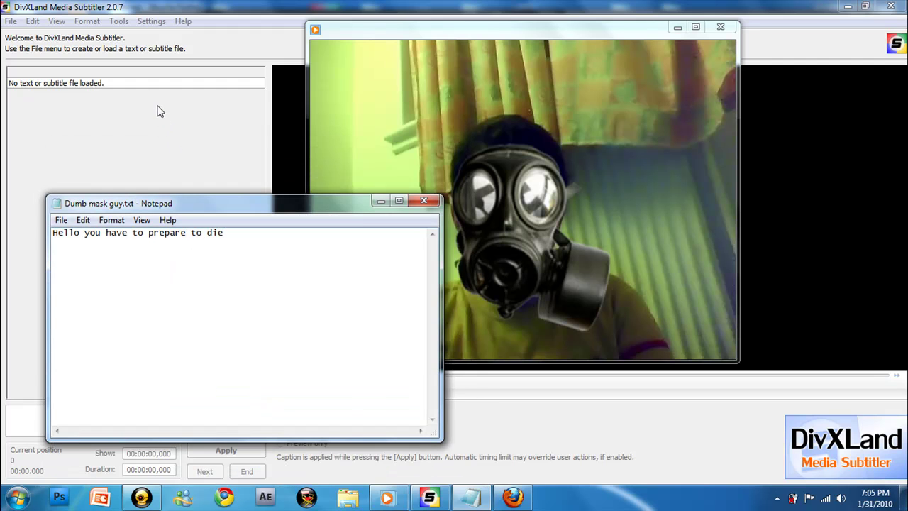
# - Import Dumb mask guy.txt so 'Hello you have to prepare to die' becomes subtitle 1
pyautogui.click(158, 112)
pyautogui.click(11, 22)
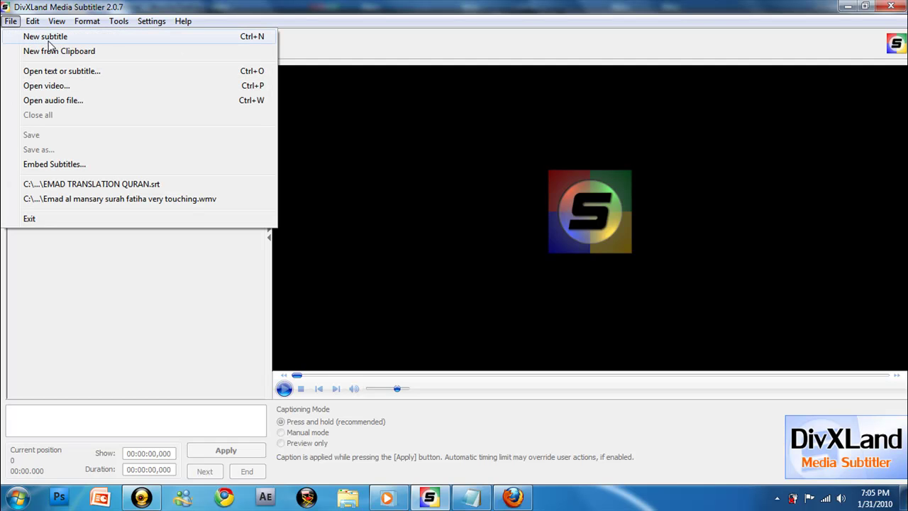
pyautogui.click(81, 73)
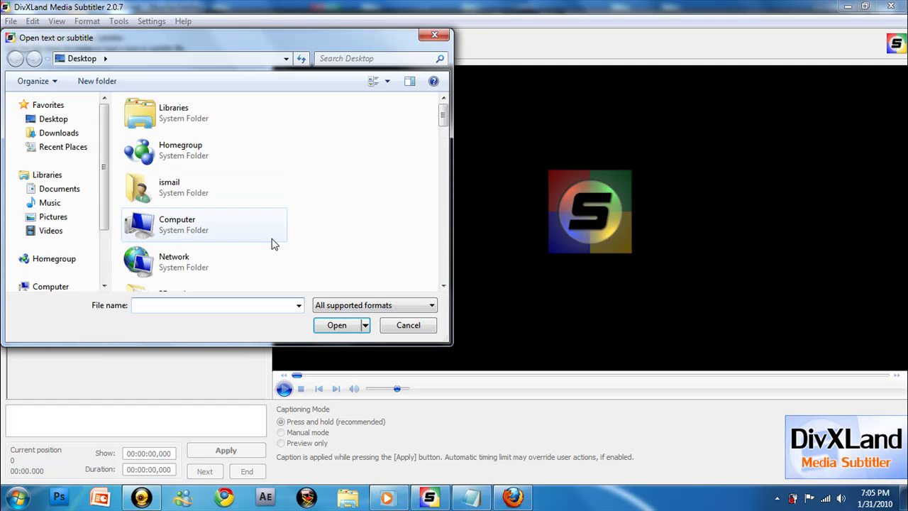
pyautogui.click(152, 186)
pyautogui.press('d')
pyautogui.press('d')
pyautogui.press('d')
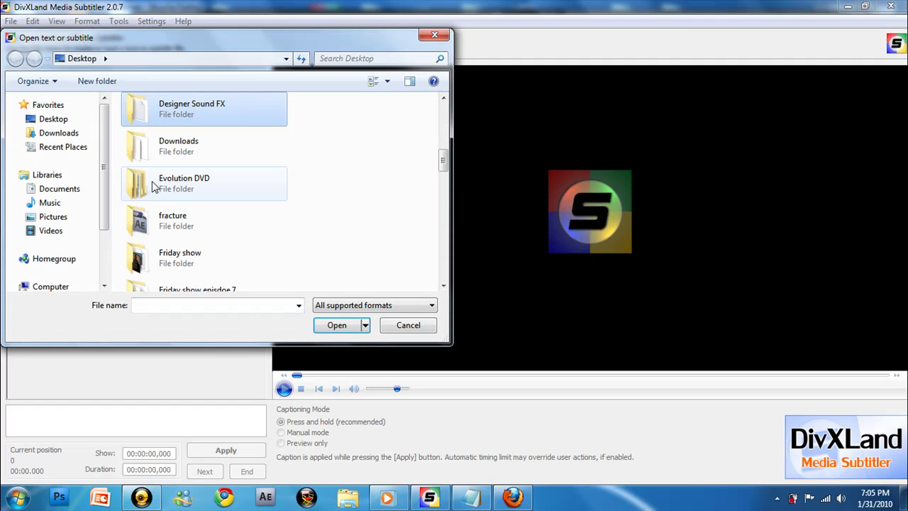
pyautogui.press('d')
pyautogui.press('d')
pyautogui.press('d')
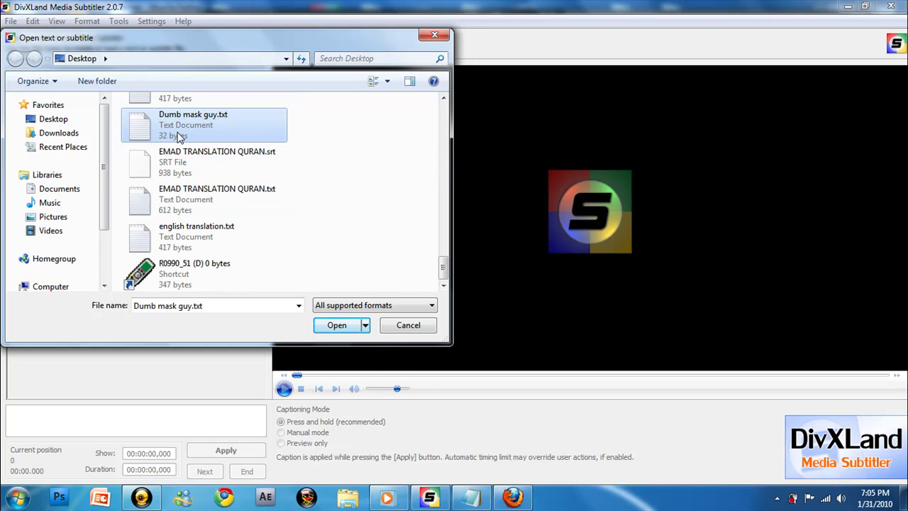
pyautogui.doubleClick(177, 137)
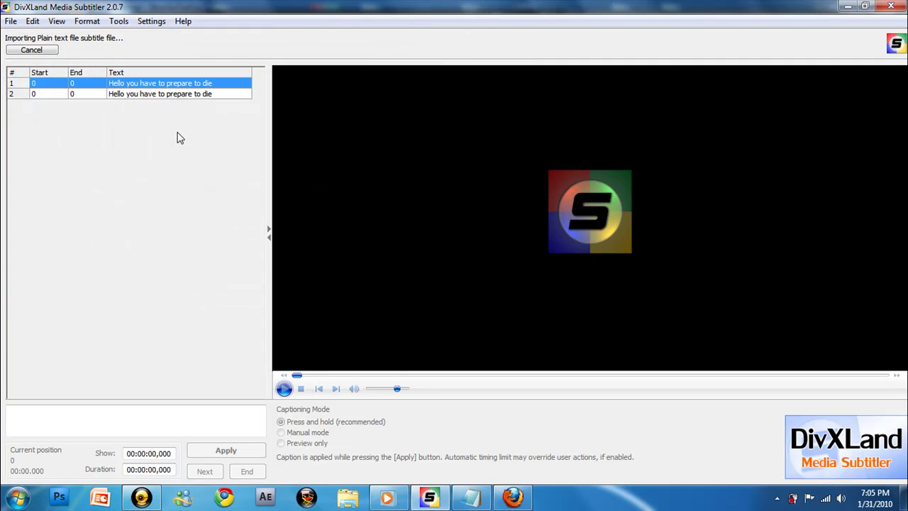
pyautogui.click(163, 95)
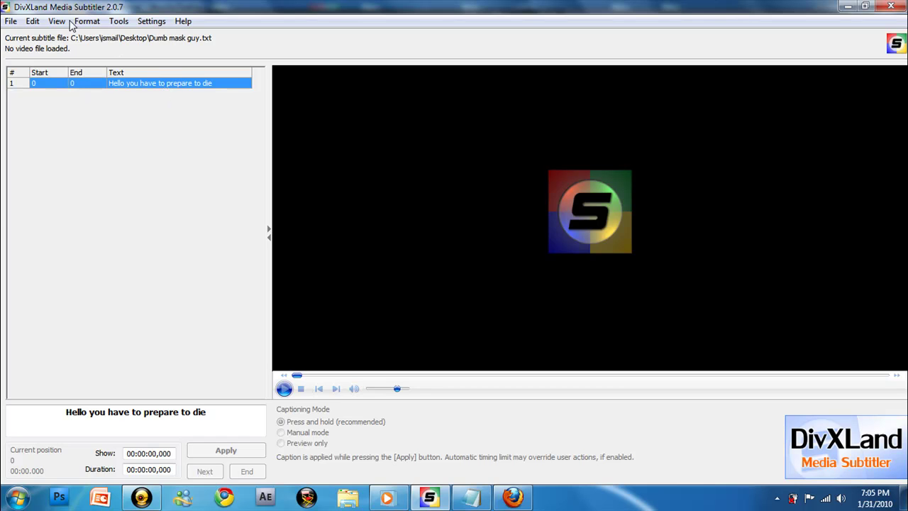
# - Load Dumb mask guy.AVI as the subtitle video and start playback, triggering the extension warning
pyautogui.click(12, 21)
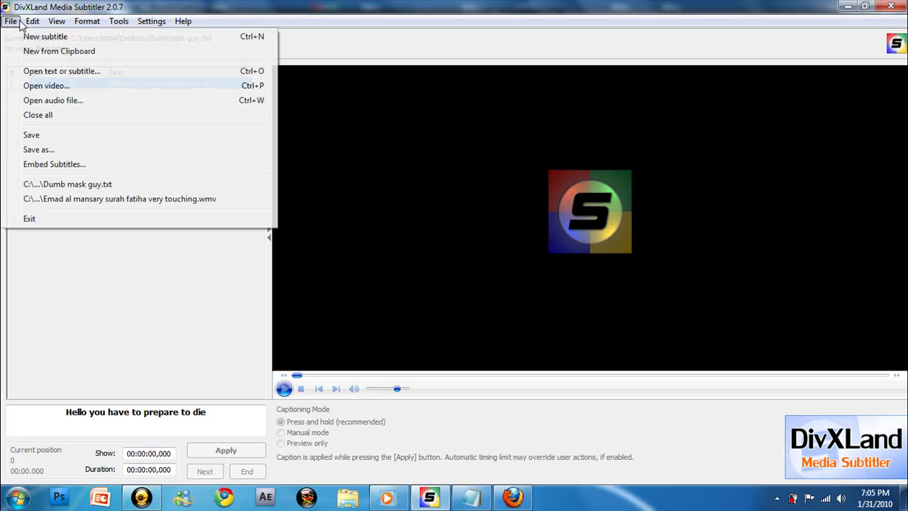
pyautogui.click(64, 90)
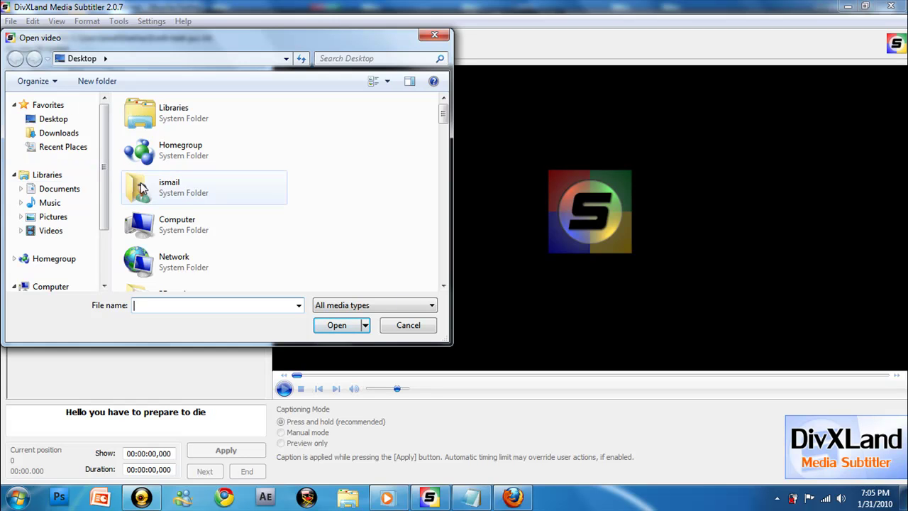
pyautogui.click(189, 205)
pyautogui.press('d')
pyautogui.press('d')
pyautogui.press('d')
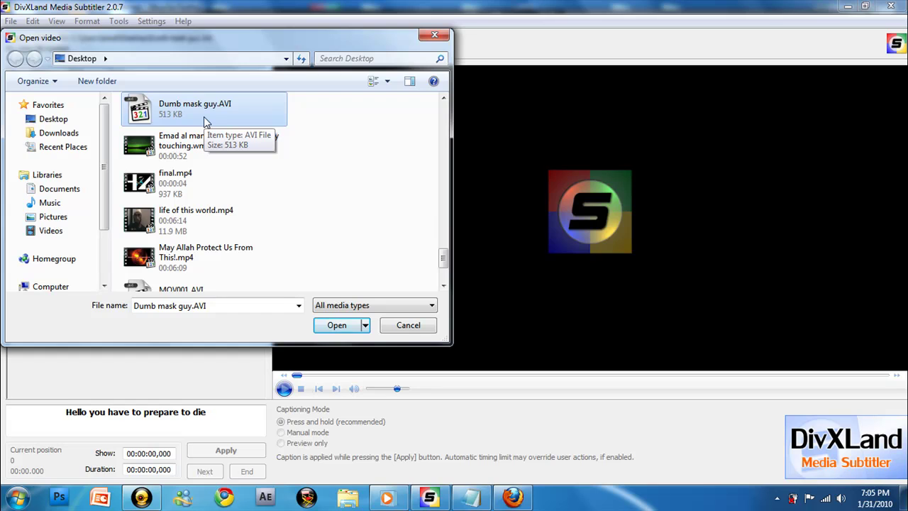
pyautogui.doubleClick(204, 117)
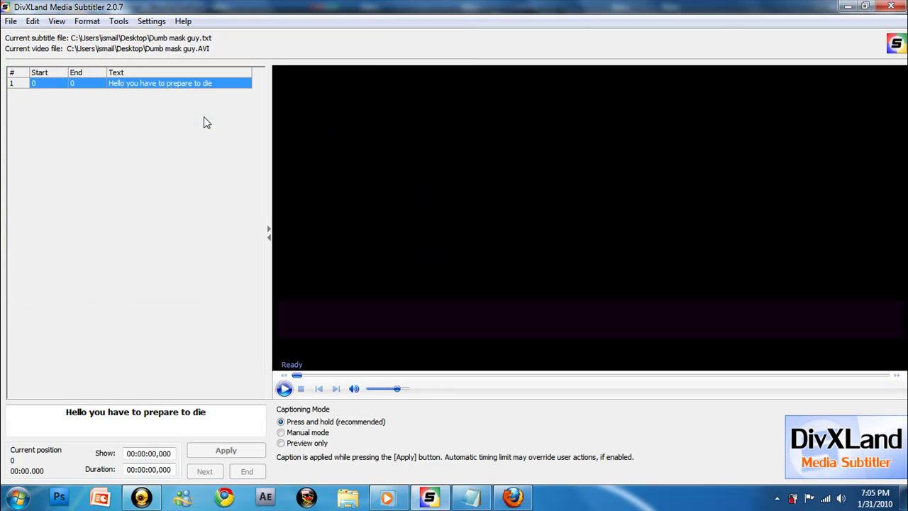
pyautogui.click(283, 389)
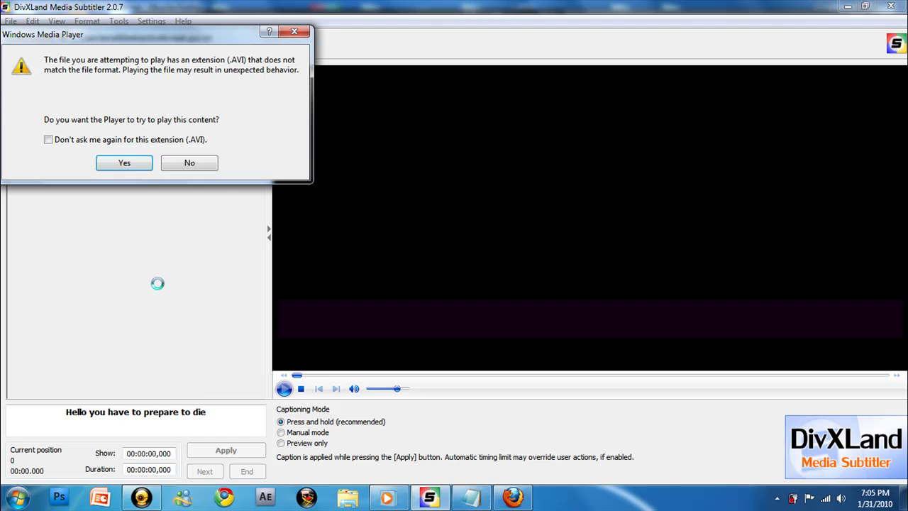
# - Allow the AVI to play and time subtitle 1 from 1764 to 6321 ms with Apply
pyautogui.click(116, 168)
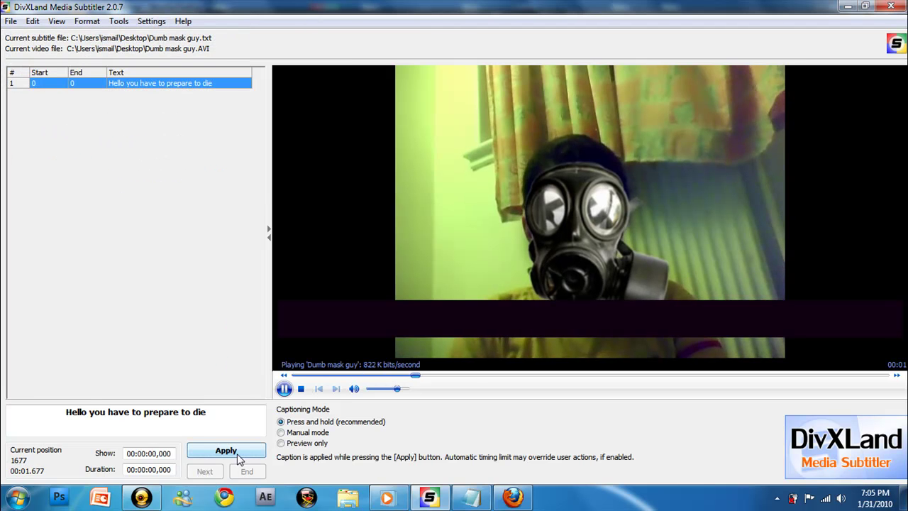
pyautogui.click(238, 457)
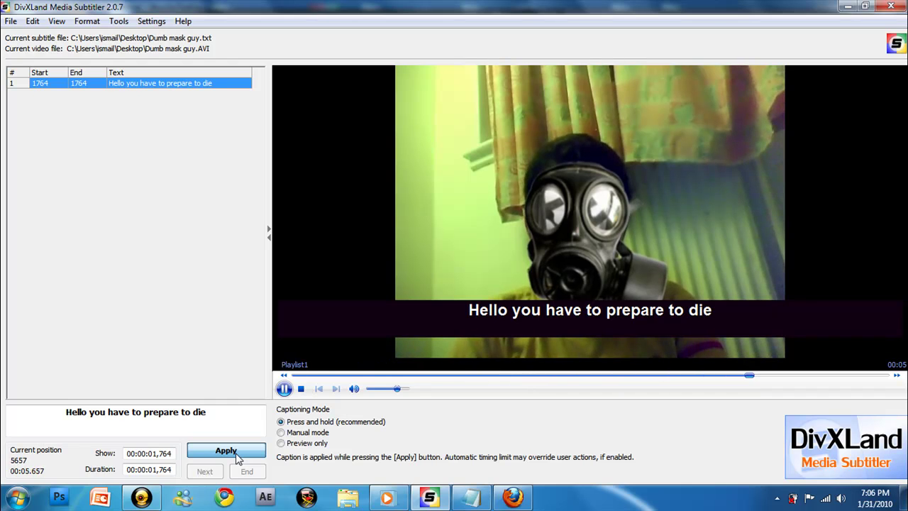
pyautogui.moveTo(238, 457); pyautogui.dragTo(238, 457)
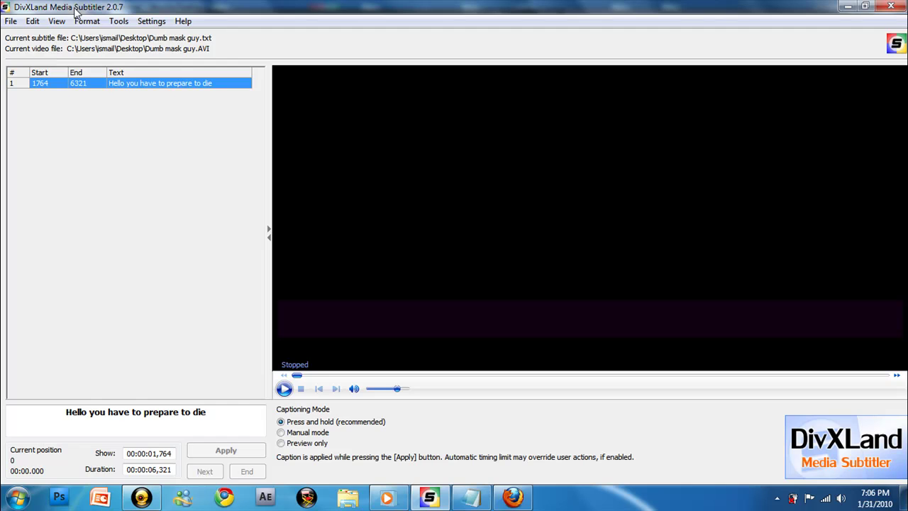
# - Attempt Embed Subtitles and dismiss the notice requiring SSA (SubStation Alpha) format
pyautogui.click(57, 22)
pyautogui.moveTo(92, 27)
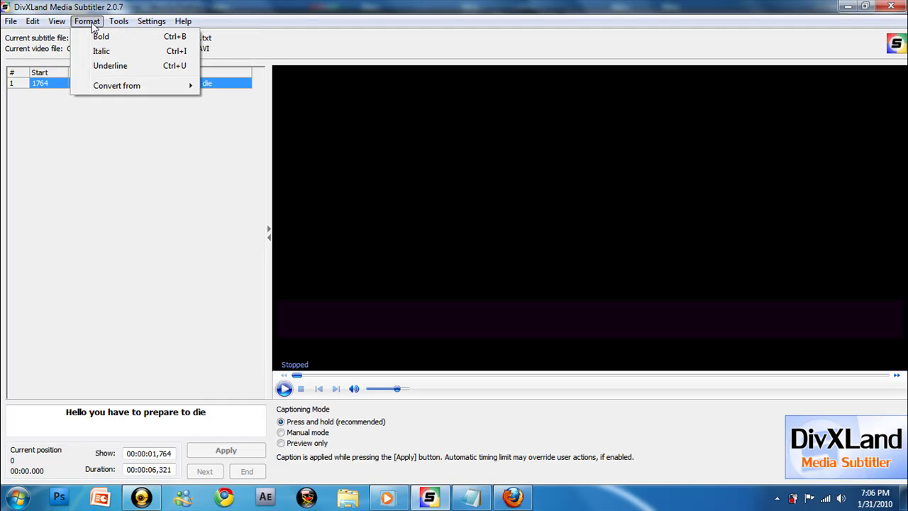
pyautogui.moveTo(141, 27)
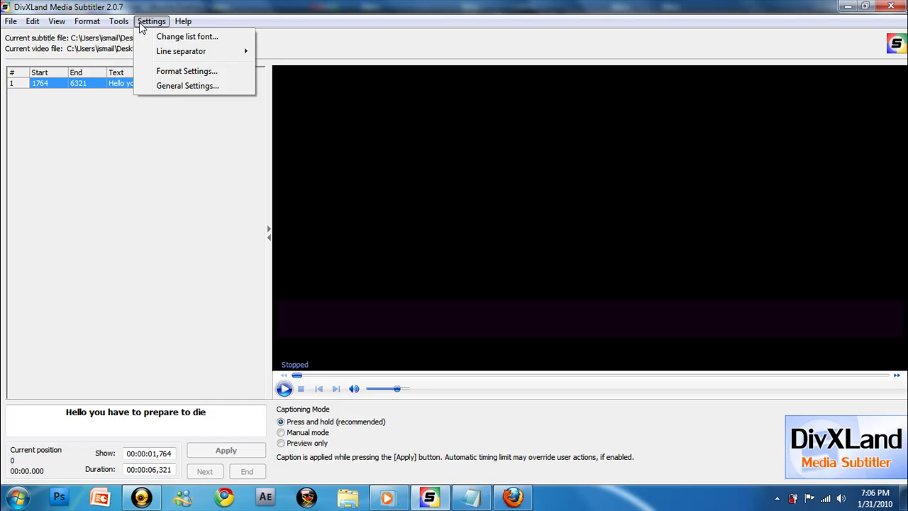
pyautogui.moveTo(33, 25)
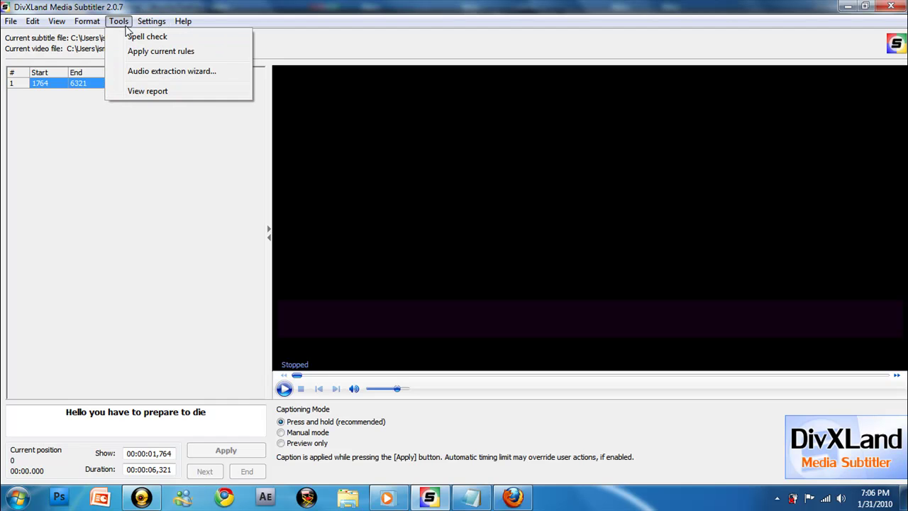
pyautogui.moveTo(4, 30)
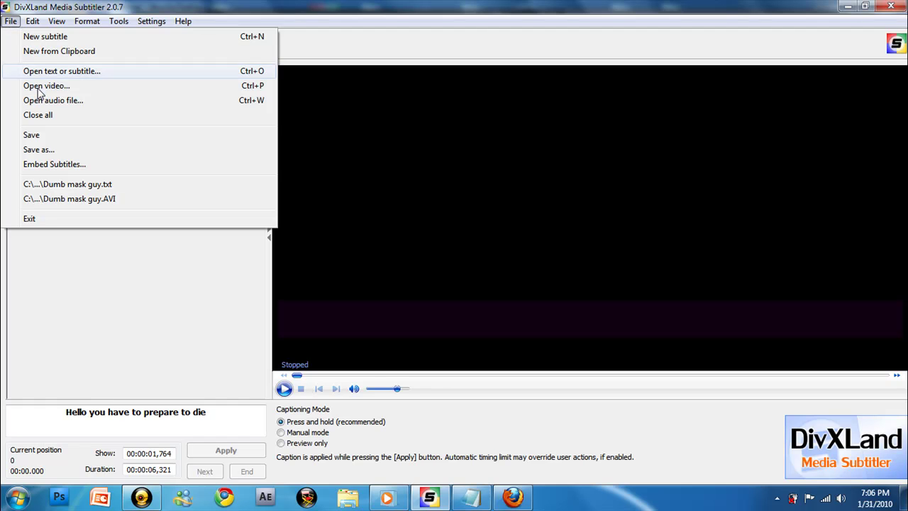
pyautogui.click(54, 164)
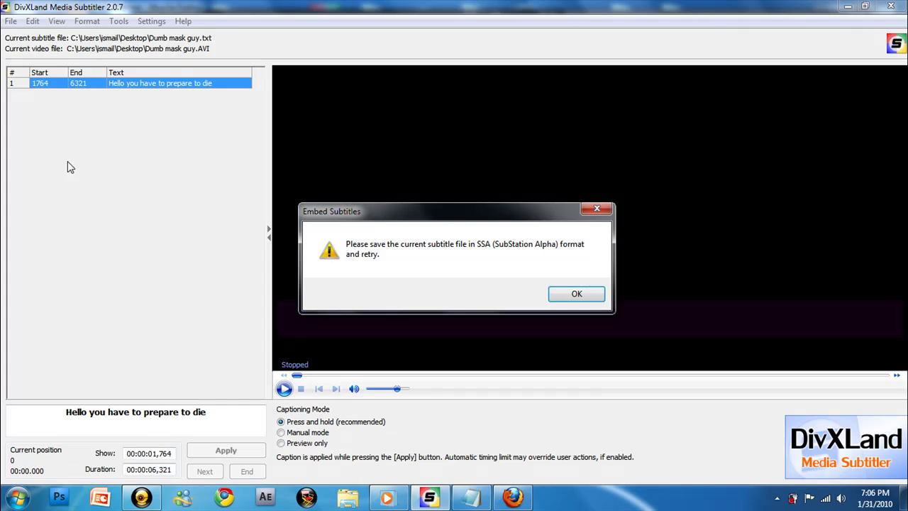
pyautogui.click(586, 301)
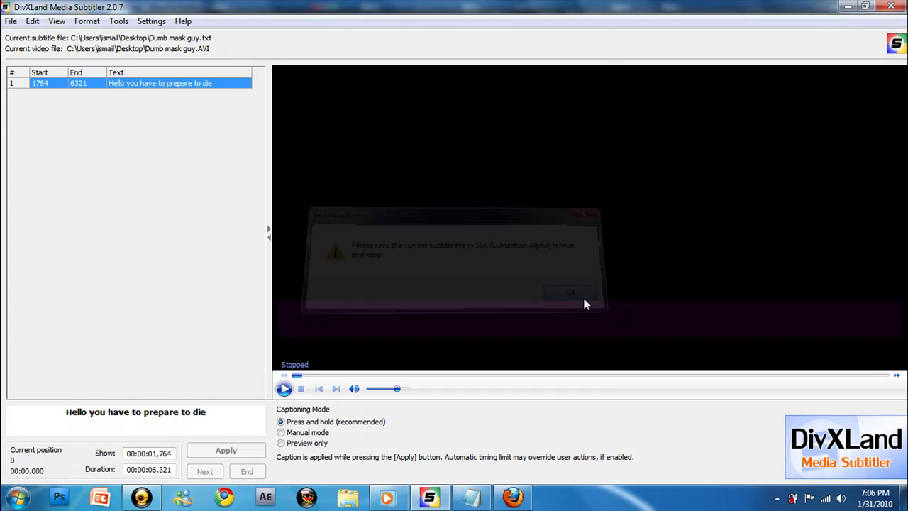
# - Save the subtitle in SubRip [SRT] format as Dumb mask guy.srt on the Desktop
pyautogui.click(11, 21)
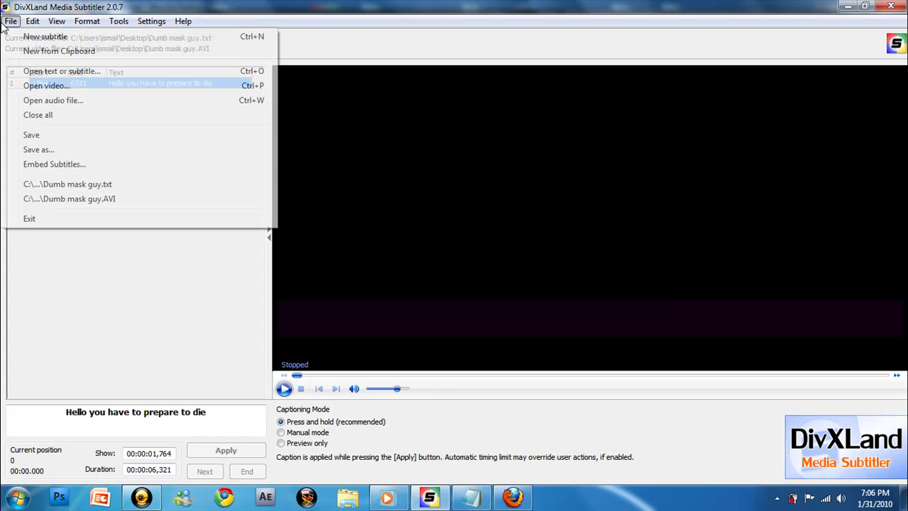
pyautogui.click(95, 152)
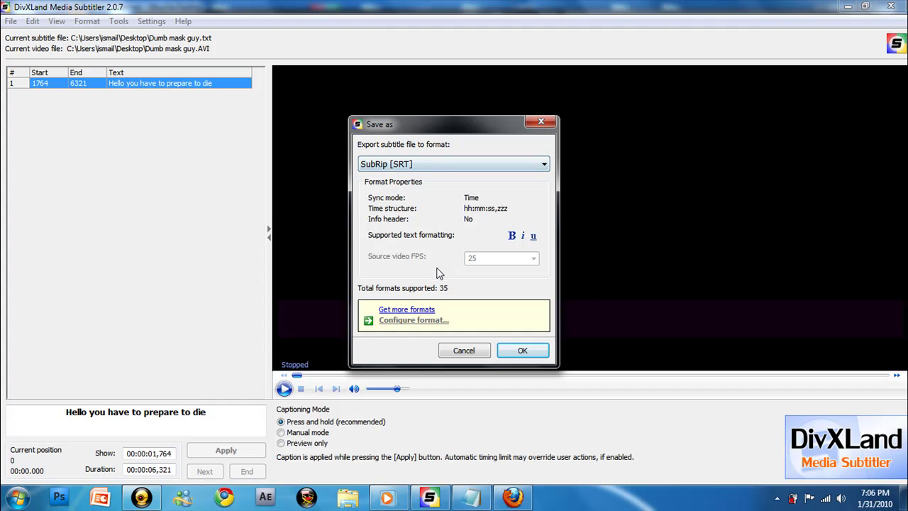
pyautogui.click(521, 351)
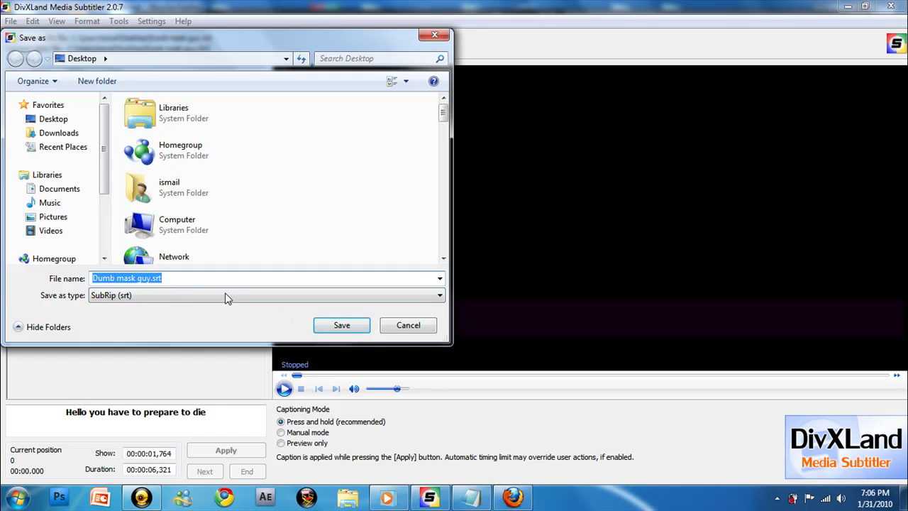
pyautogui.click(341, 325)
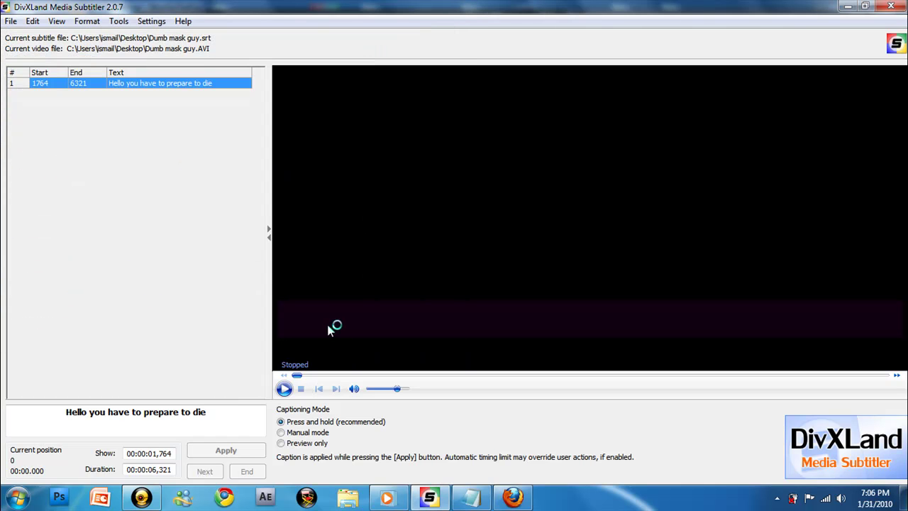
# - In Firefox, go through My Videos to the Captions and Subtitles page of 'Dumb mask guy'
pyautogui.click(507, 503)
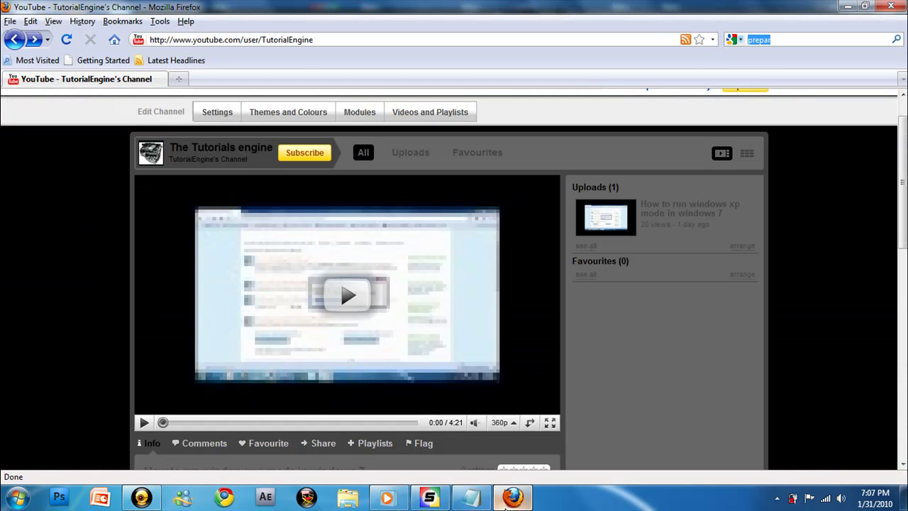
pyautogui.scroll(1, 780, 213)
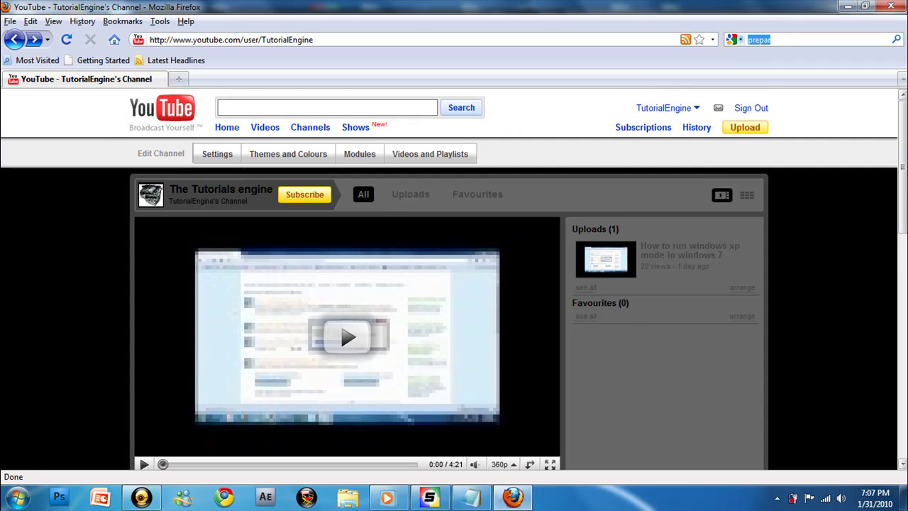
pyautogui.click(663, 108)
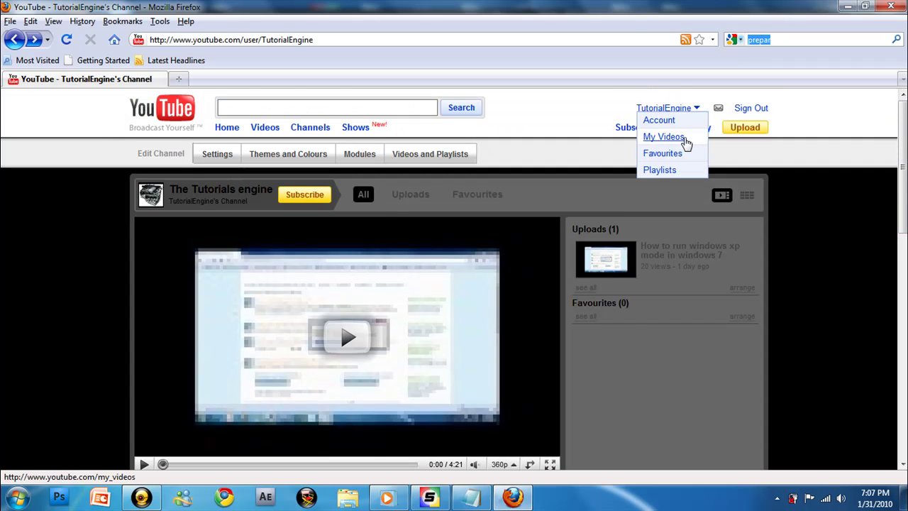
pyautogui.click(684, 139)
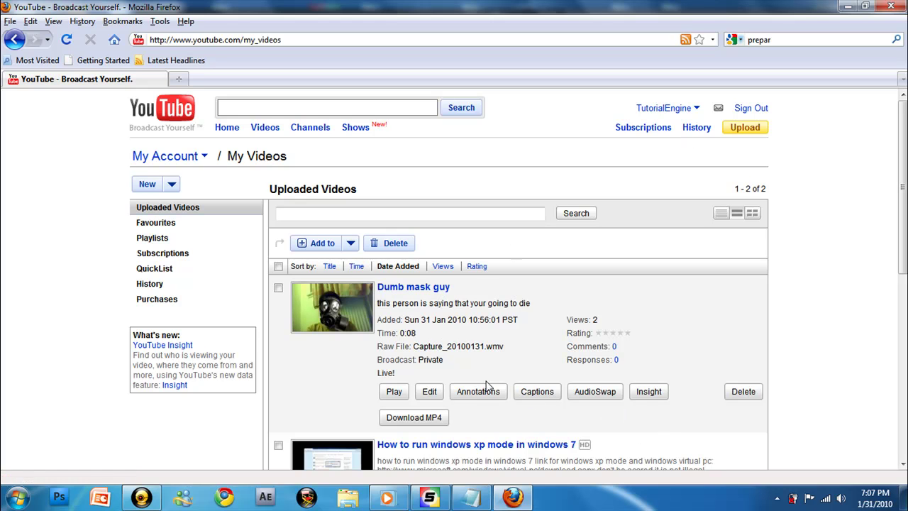
pyautogui.click(427, 394)
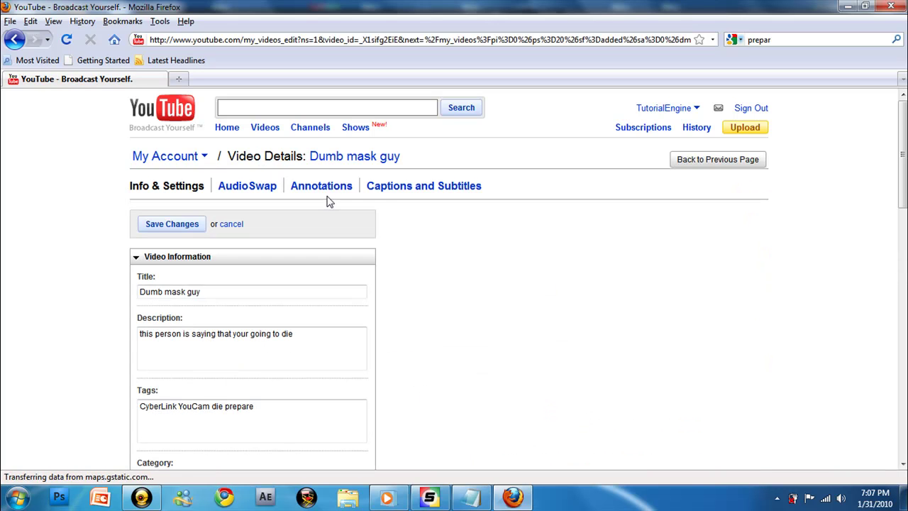
pyautogui.click(384, 194)
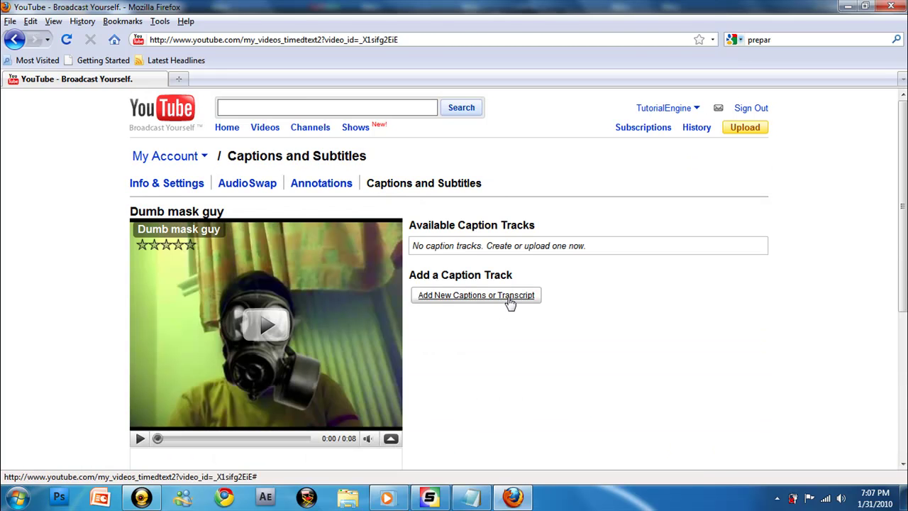
# - Add a new caption track by uploading Dumb mask guy.srt from the Desktop
pyautogui.click(513, 299)
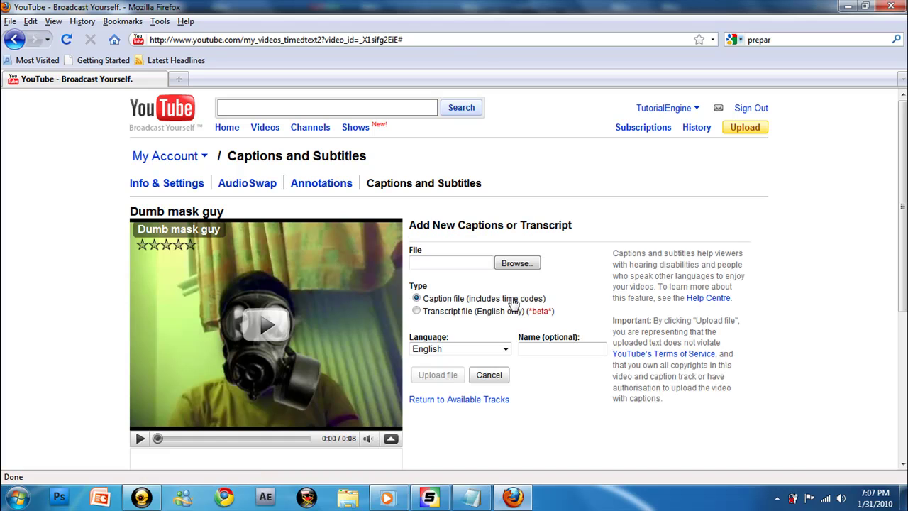
pyautogui.click(517, 263)
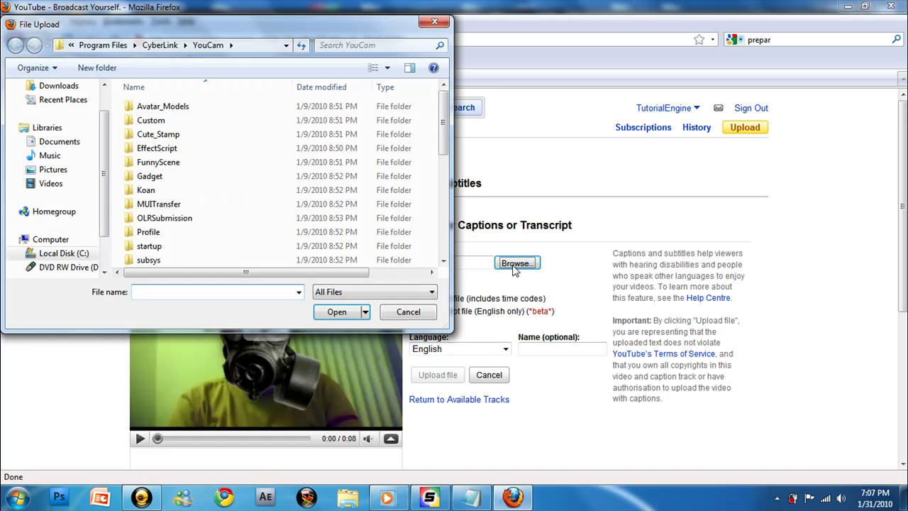
pyautogui.moveTo(106, 193); pyautogui.dragTo(108, 134)
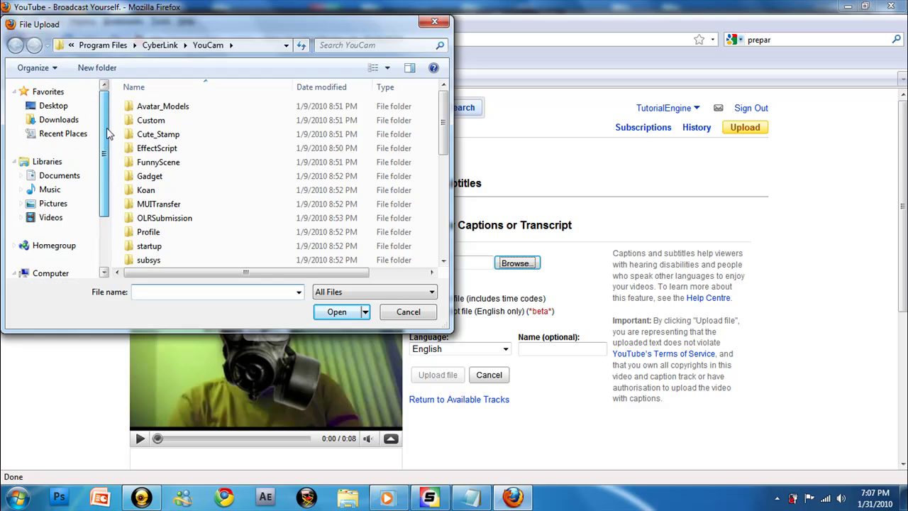
pyautogui.click(57, 106)
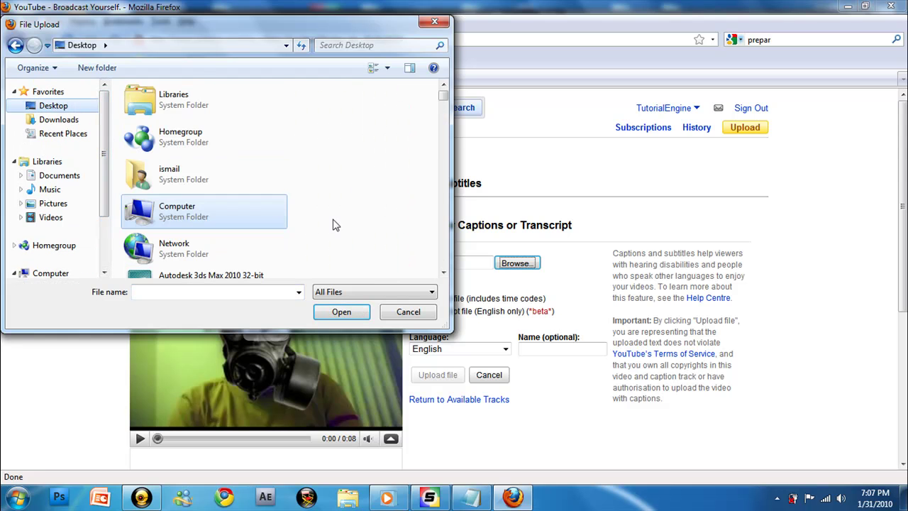
pyautogui.press('d')
pyautogui.press('o')
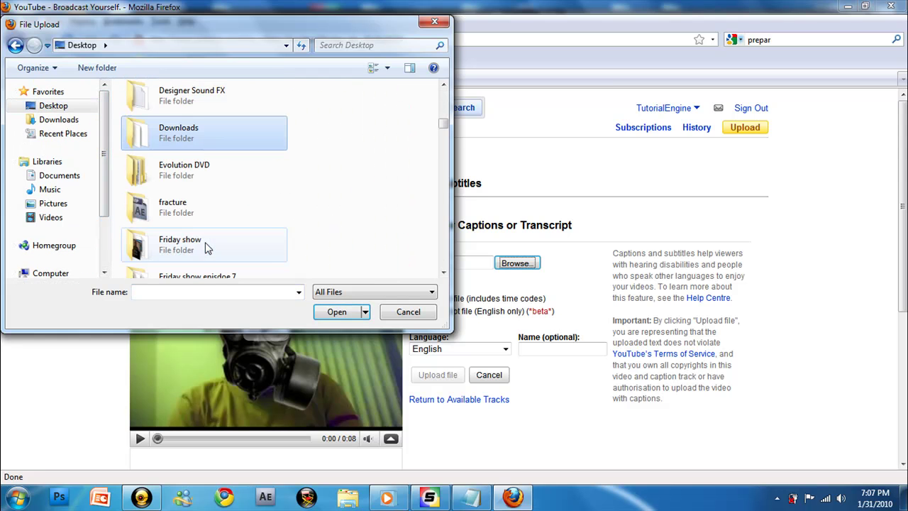
pyautogui.press('d')
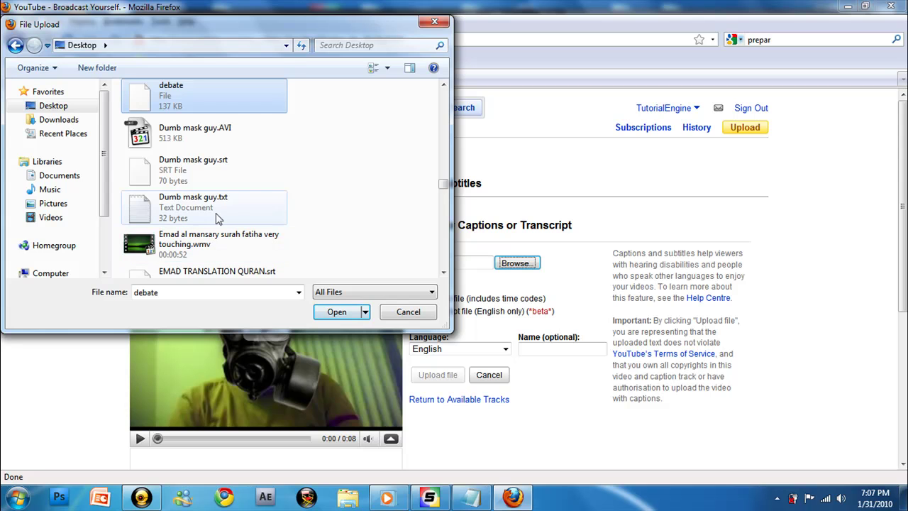
pyautogui.doubleClick(244, 182)
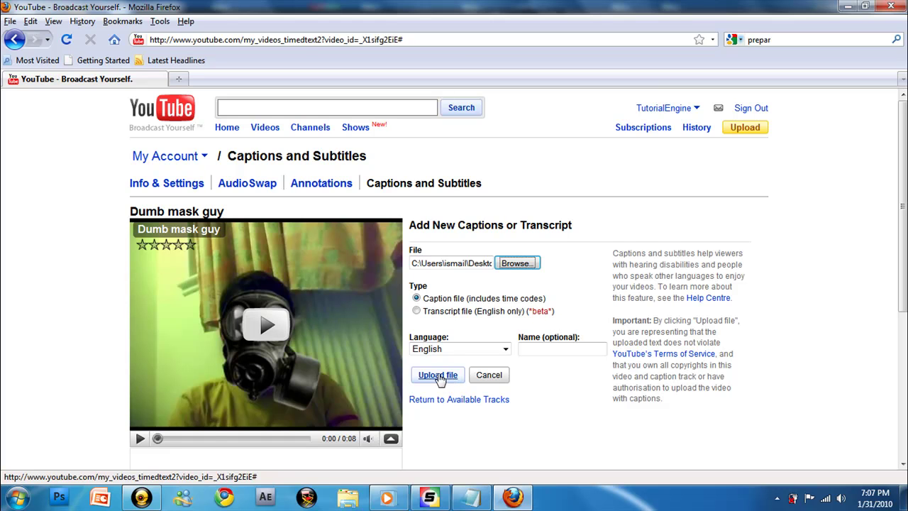
pyautogui.click(438, 375)
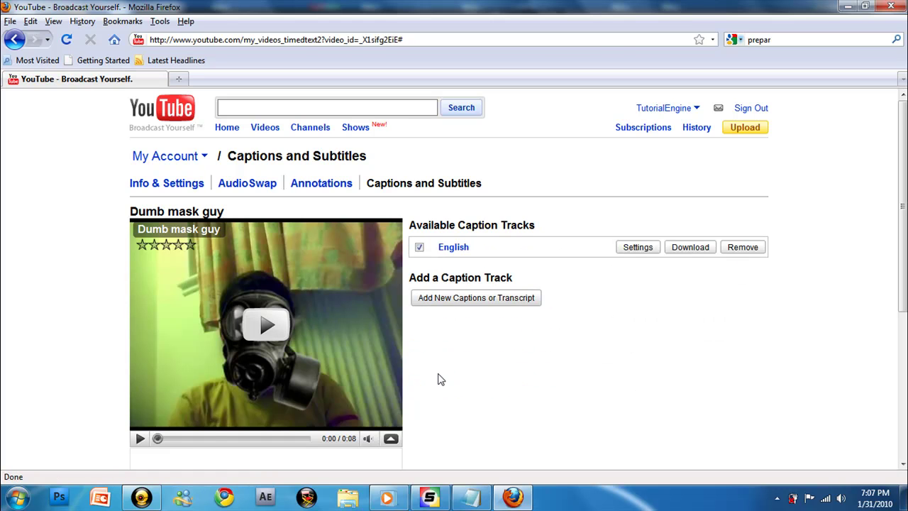
# - Play and replay the video to confirm the English caption, then reach the CC caption menu
pyautogui.click(138, 440)
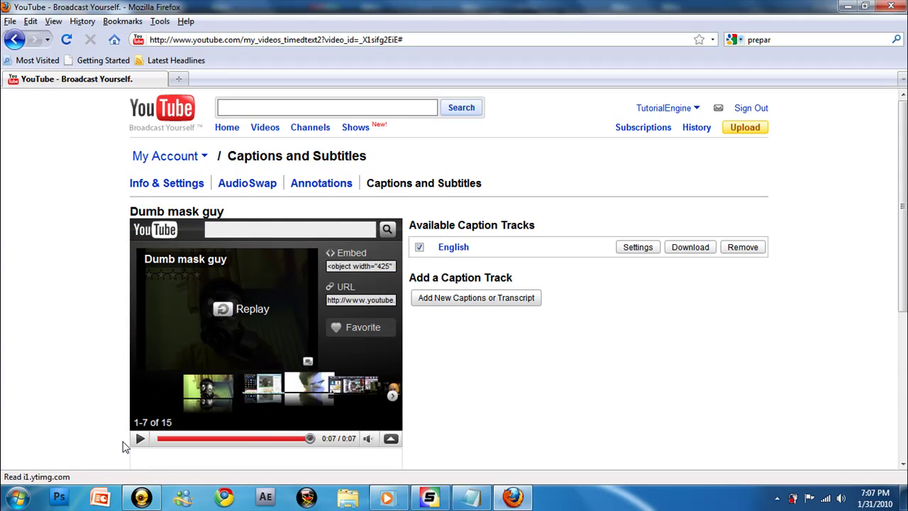
pyautogui.click(141, 438)
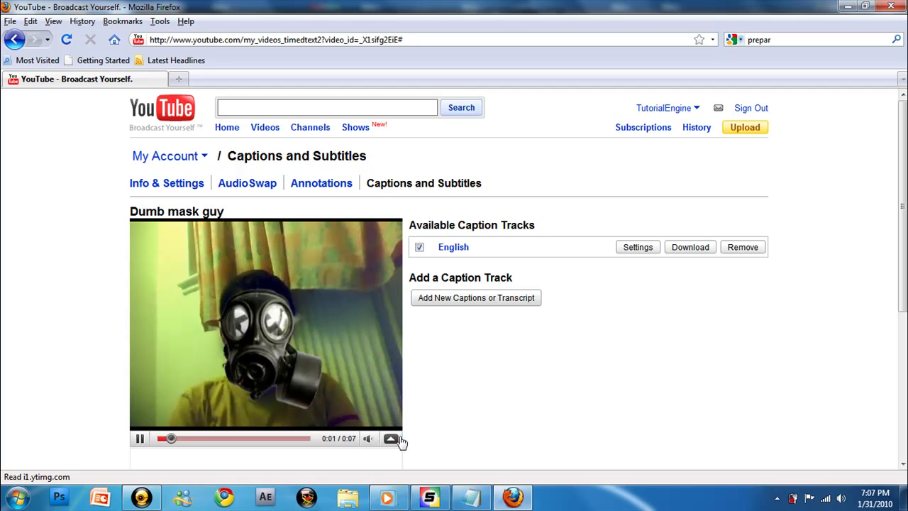
pyautogui.moveTo(390, 437)
pyautogui.moveTo(378, 408)
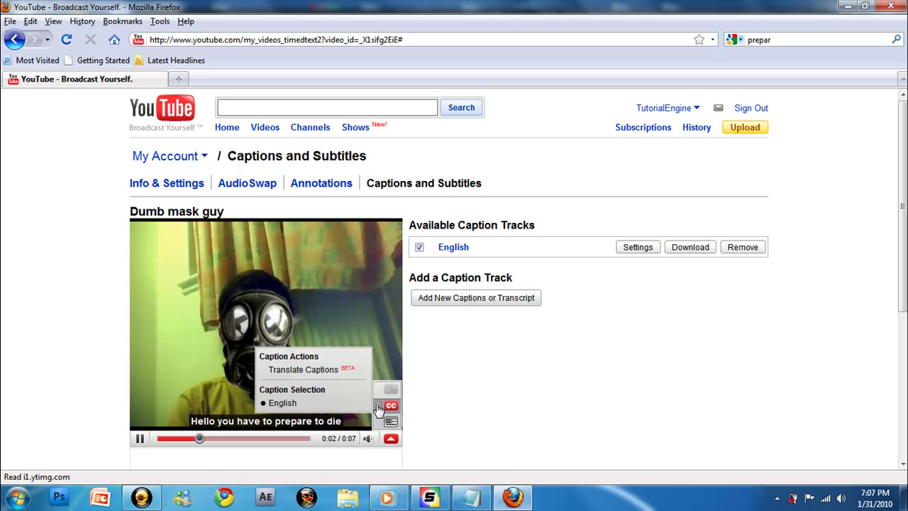
# - Auto-translate the English captions to French and replay the video from 0:00
pyautogui.click(353, 379)
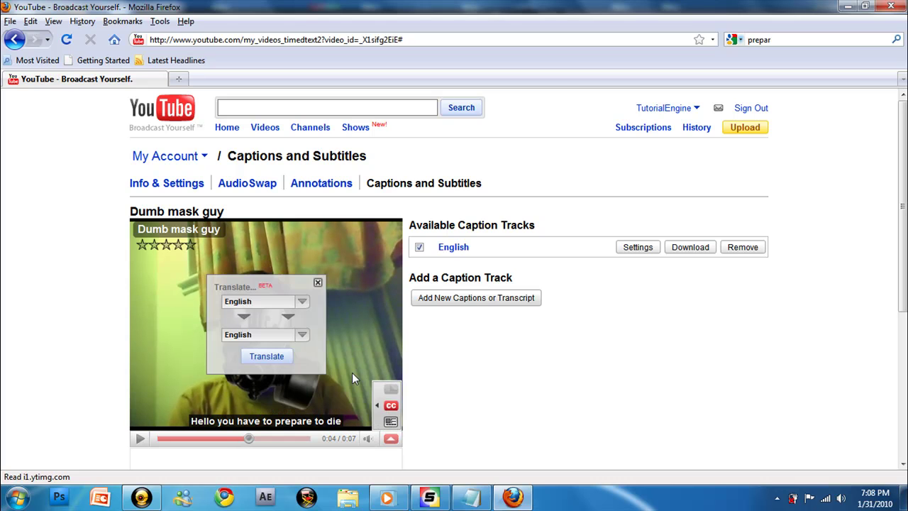
pyautogui.click(298, 334)
pyautogui.click(292, 336)
pyautogui.click(297, 336)
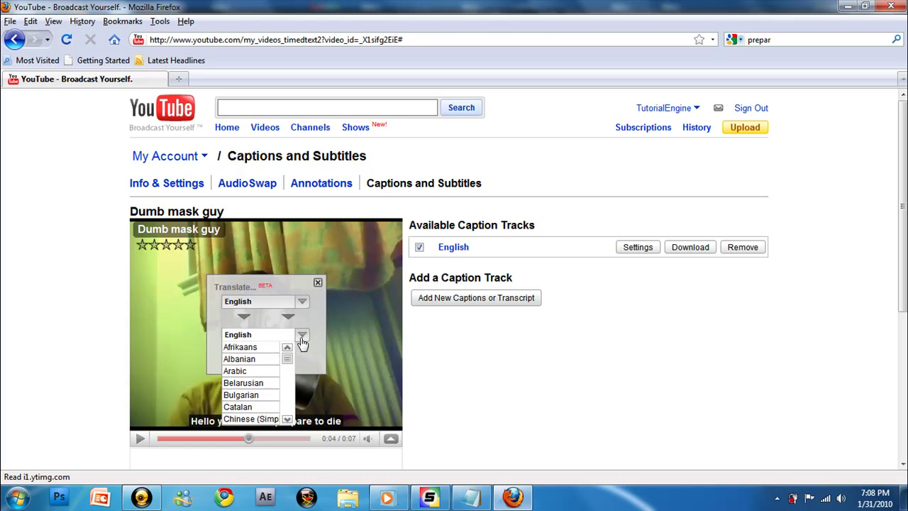
pyautogui.click(301, 339)
pyautogui.click(301, 339)
pyautogui.click(301, 345)
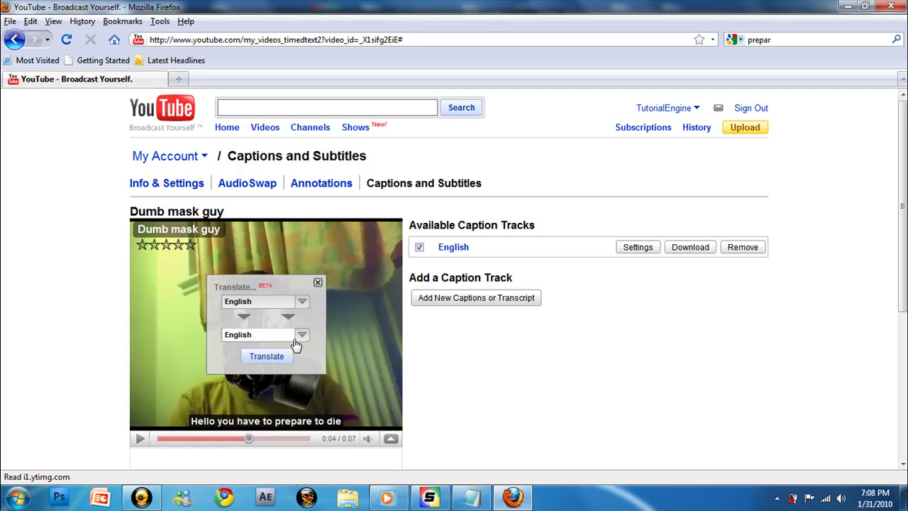
pyautogui.click(287, 339)
pyautogui.moveTo(287, 366); pyautogui.dragTo(289, 381)
pyautogui.click(268, 362)
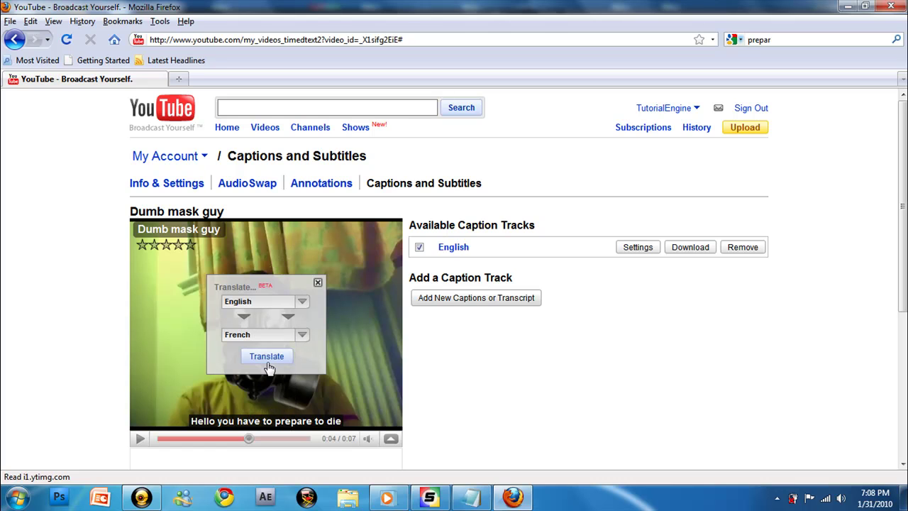
pyautogui.click(267, 359)
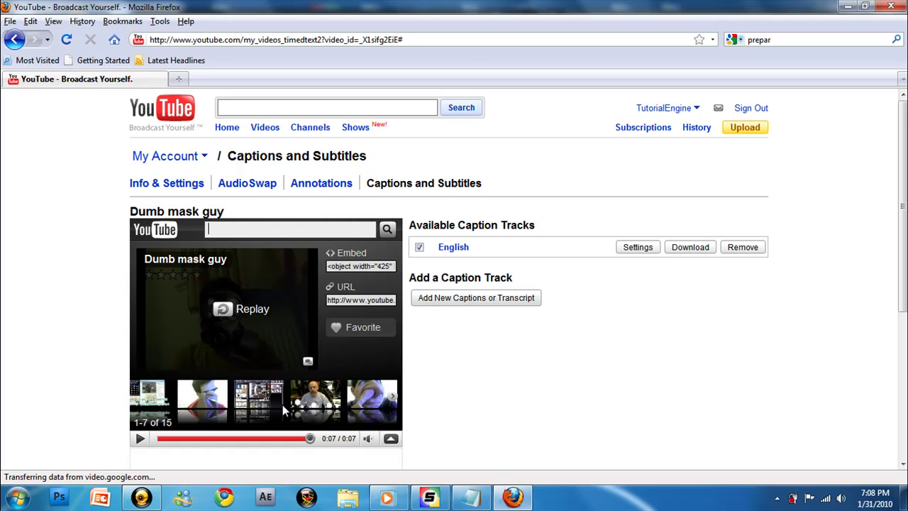
pyautogui.click(165, 440)
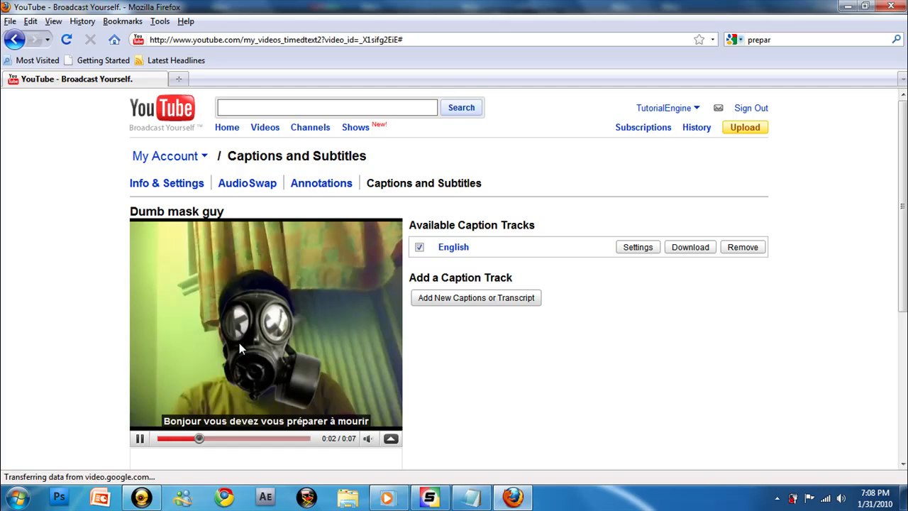